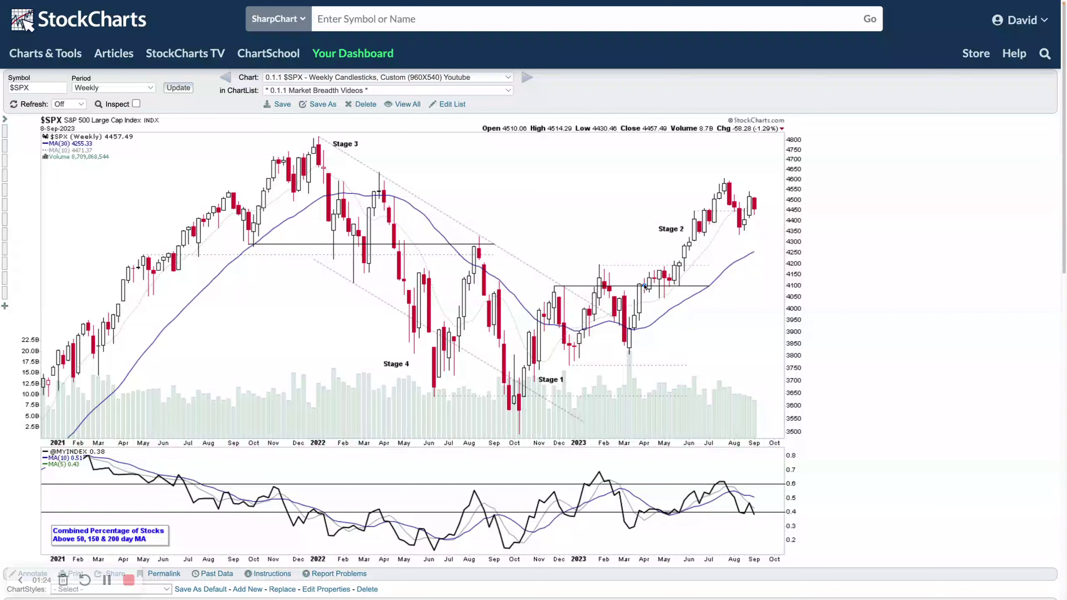
- Mark the 2023 Stage 2 breakout and the advance after it on the weekly S&P 500 chart with a vertical line and boxes, and clear the markings
left_click_drag(639, 288, 638, 442)
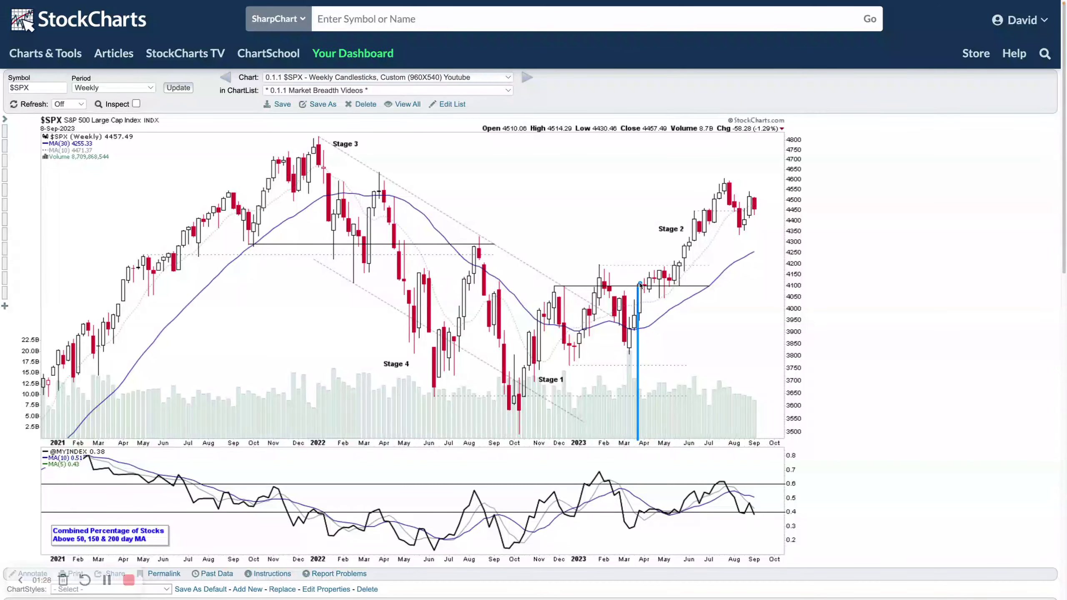
left_click_drag(594, 287, 614, 258)
left_click_drag(595, 326, 642, 327)
left_click_drag(637, 286, 760, 170)
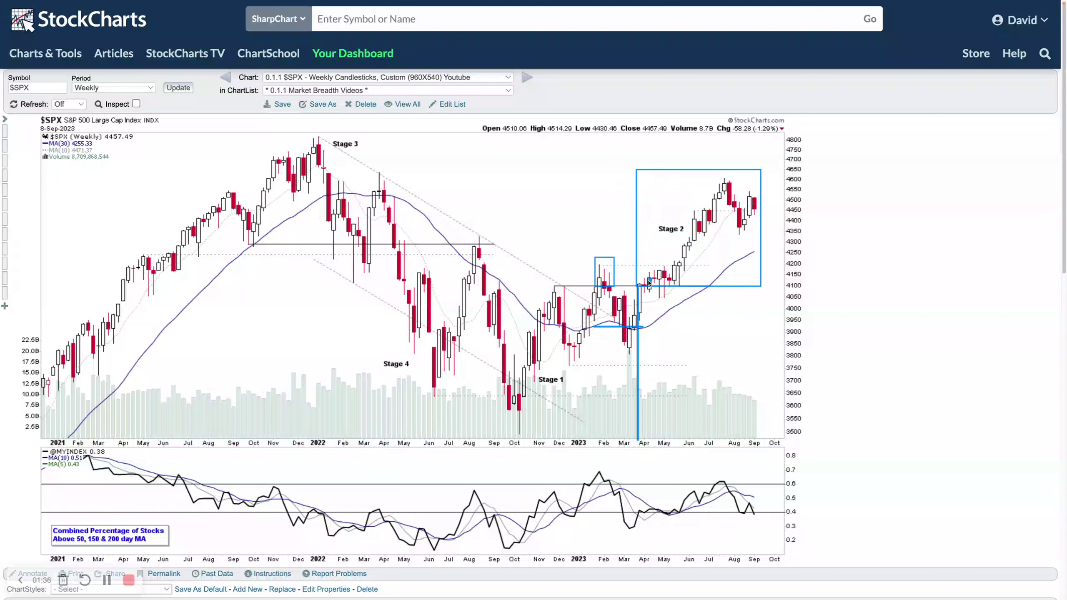
mouse_move(675, 265)
left_mouse_down()
mouse_move(689, 244)
mouse_move(684, 442)
left_mouse_up()
key("Escape")
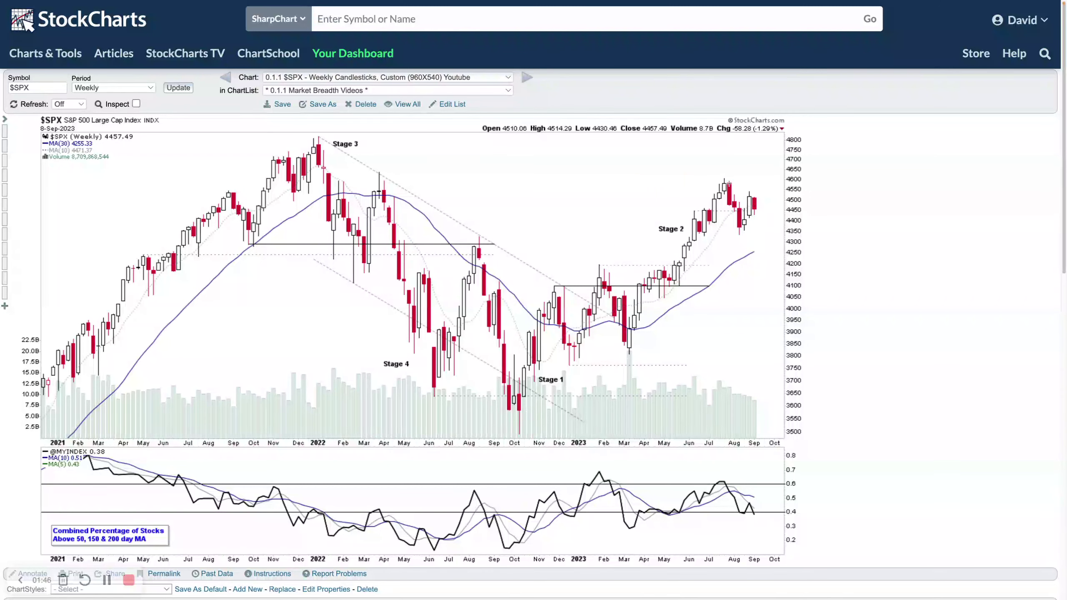
- Box the July high, the August low and the trading range from the July high onward on the weekly S&P 500 chart
left_click_drag(721, 171, 732, 182)
left_click_drag(734, 236, 746, 229)
left_click(749, 190)
left_click_drag(723, 178, 791, 238)
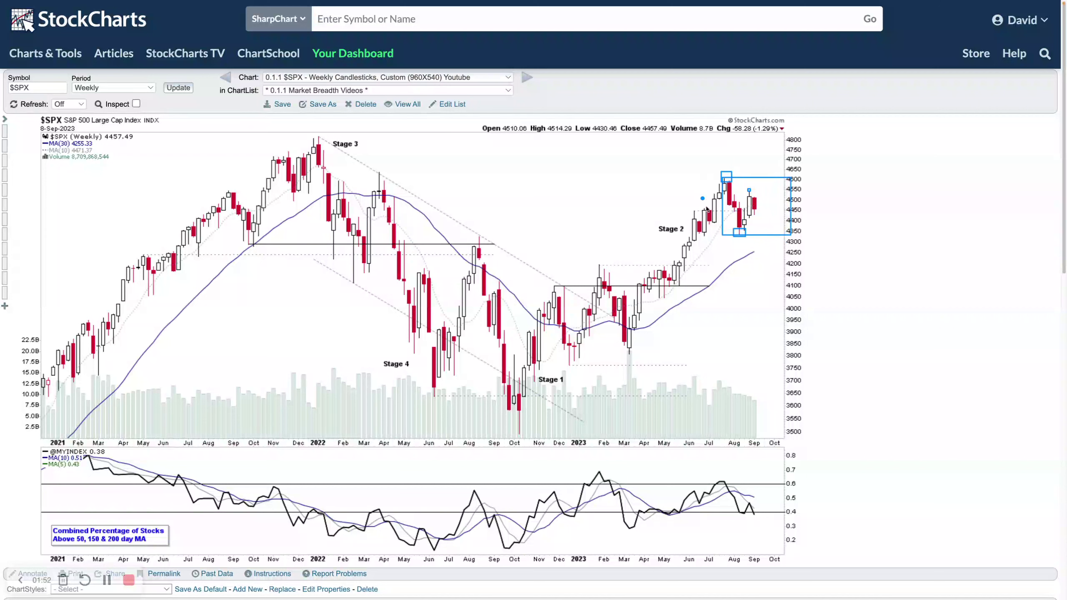
left_click(756, 209)
left_click(769, 231)
left_click(772, 213)
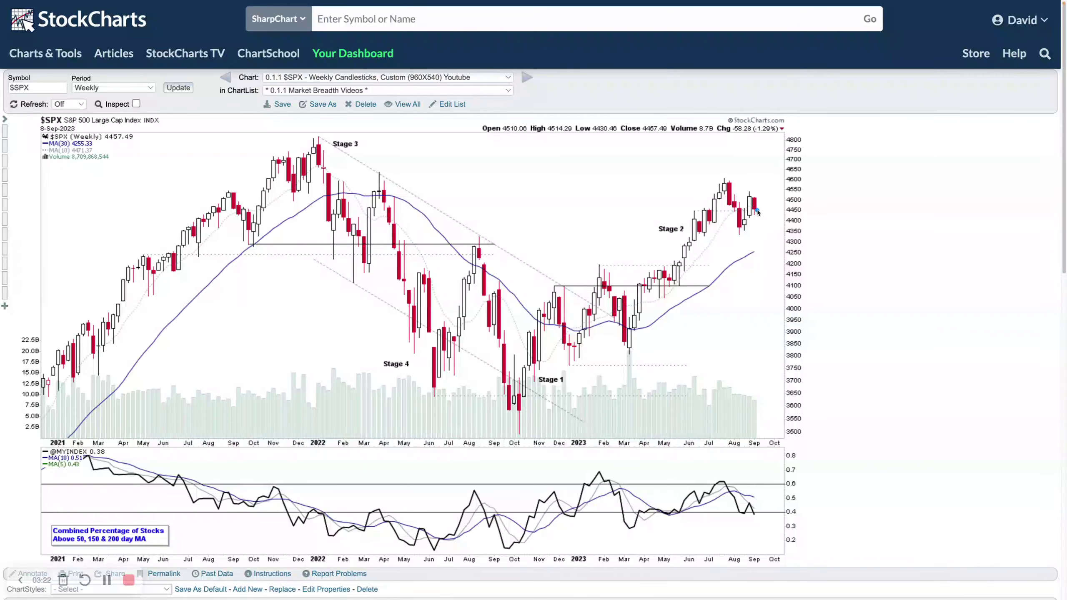
- Box the recent S&P 500 range, its upper half, and the decline since July in the combined percentage of stocks indicator
mouse_move(722, 179)
left_mouse_down()
mouse_move(788, 245)
mouse_move(784, 235)
left_mouse_up()
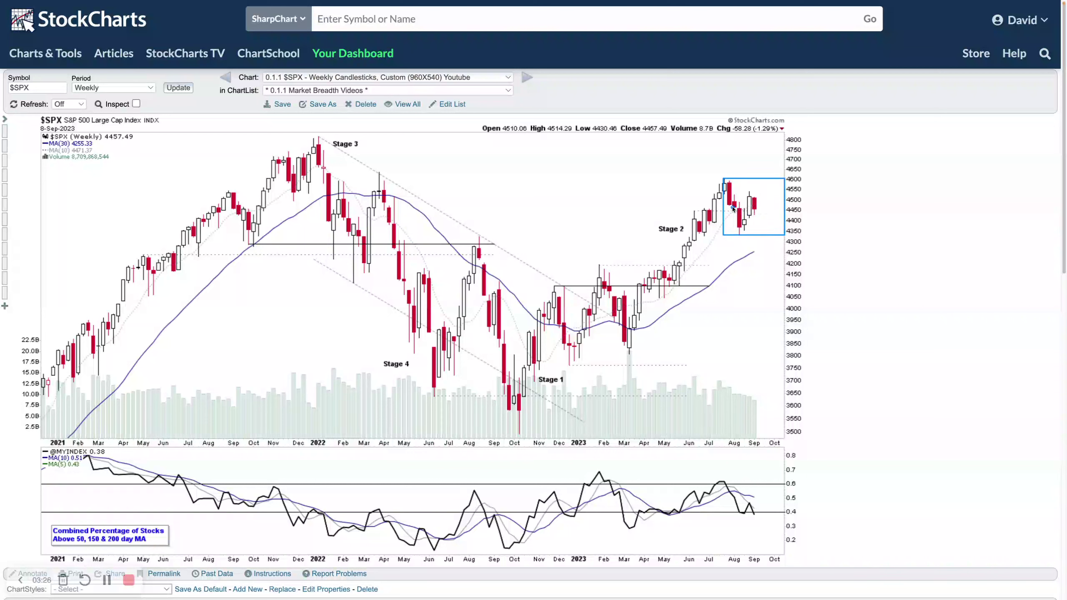
left_click_drag(725, 182, 784, 209)
left_click_drag(723, 482, 761, 515)
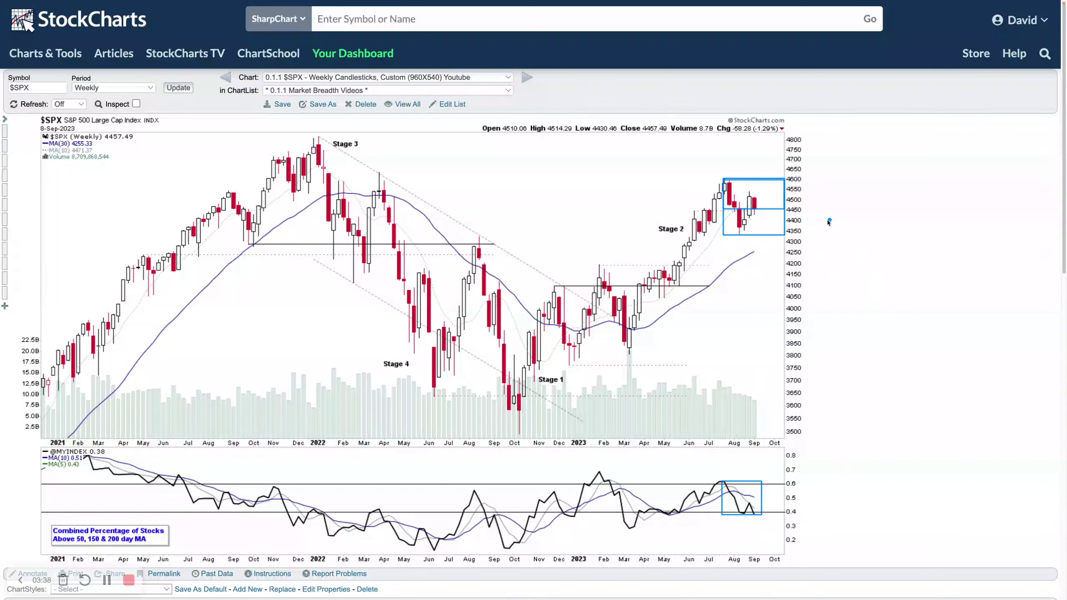
- Switch to the daily S&P 500 chart and box the July high, August low, early September high and the whole range between them
key("ctrl+Tab")
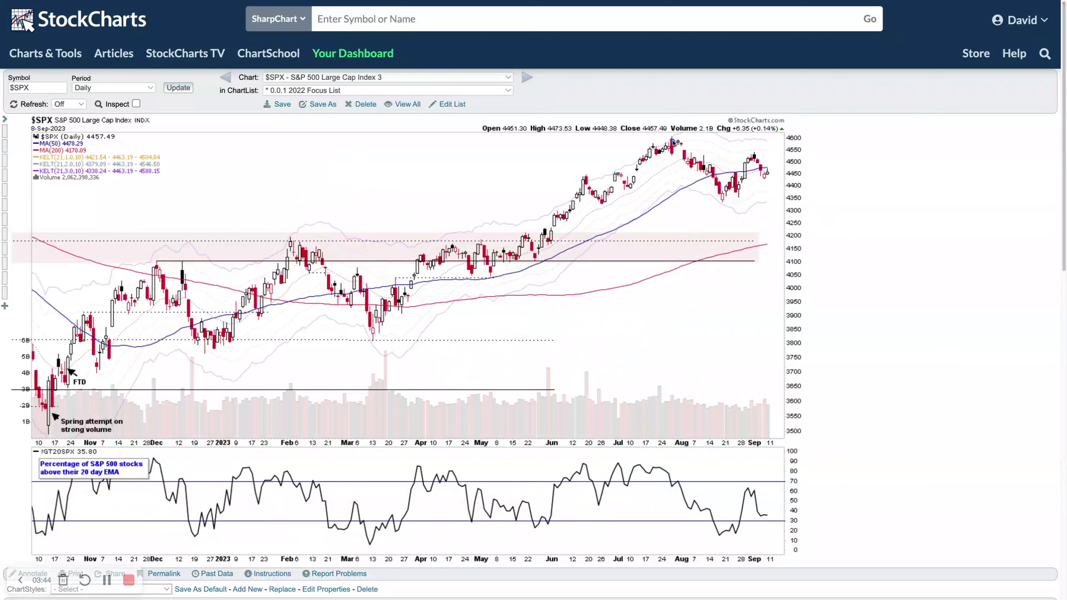
left_click_drag(668, 142, 680, 134)
left_click_drag(719, 206, 731, 195)
left_click_drag(749, 156, 761, 149)
left_click_drag(673, 140, 832, 202)
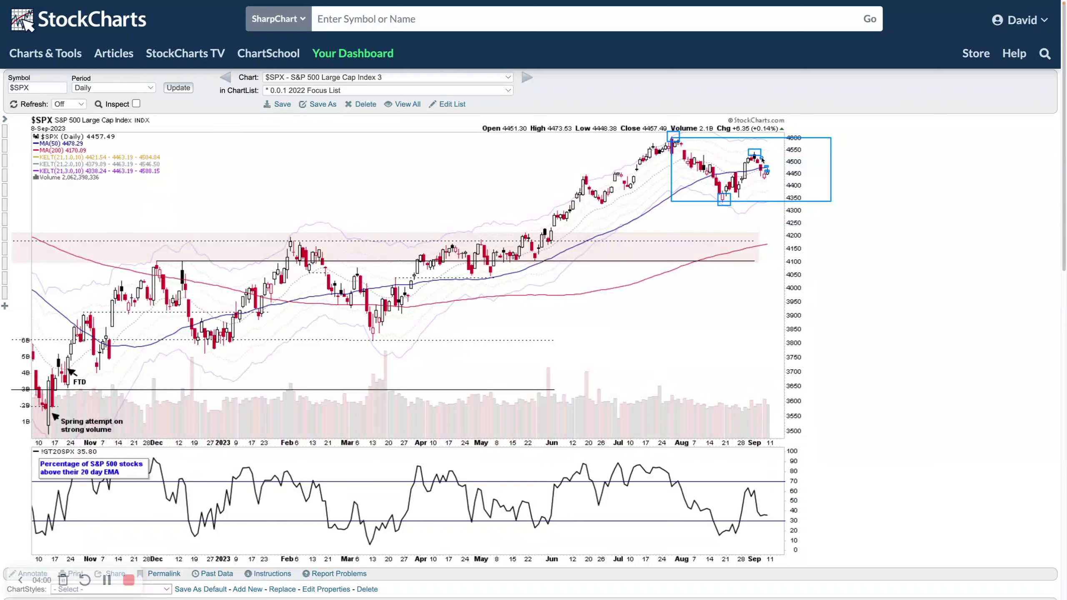
- Mark the 20 day EMA percentage reading and its latest swings, clear the markings, and box the latest daily S&P 500 candles
left_click_drag(79, 454, 114, 455)
left_click_drag(768, 517, 769, 519)
left_click_drag(709, 538, 741, 521)
left_click_drag(772, 515, 768, 533)
key("e")
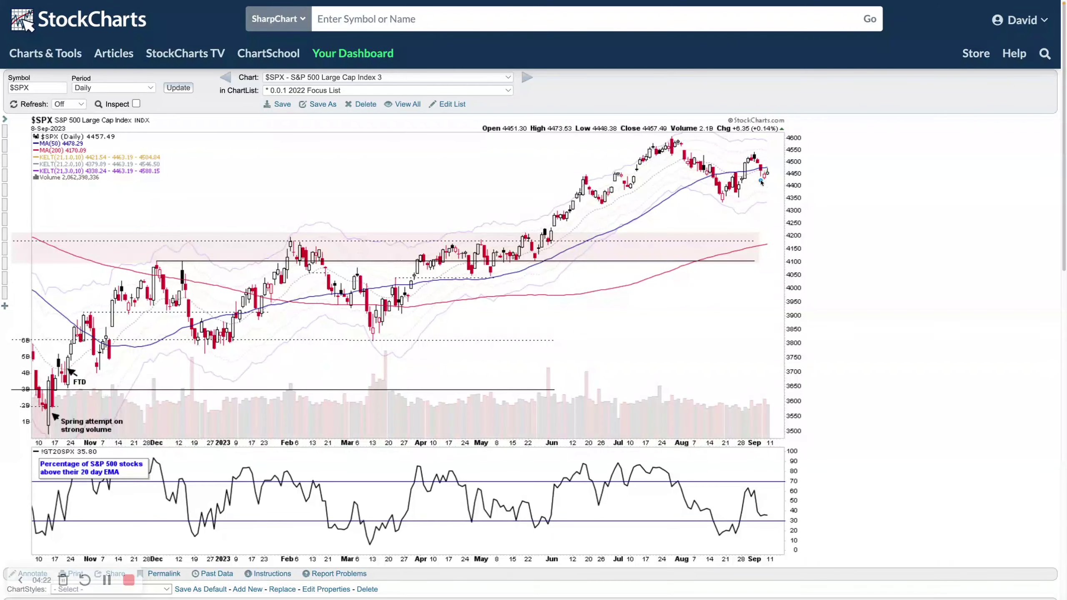
mouse_move(761, 160)
left_mouse_down()
mouse_move(776, 163)
mouse_move(777, 185)
left_mouse_up()
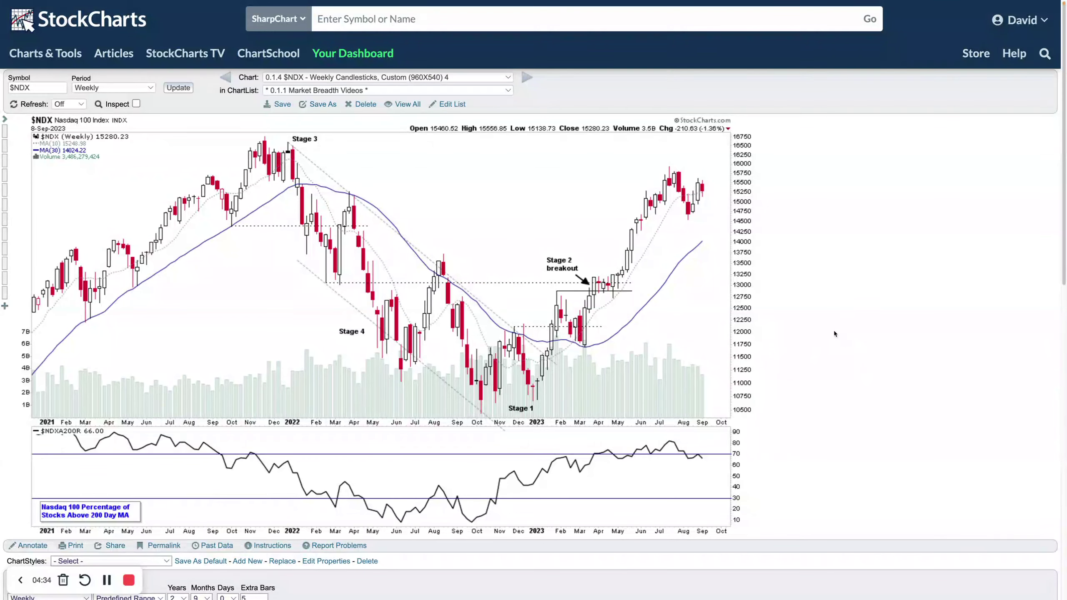
- On the weekly Nasdaq 100 chart, draw a vertical line at the Stage 2 breakout and mark the July high, the pullback, the range and its midline
left_click_drag(594, 294, 594, 426)
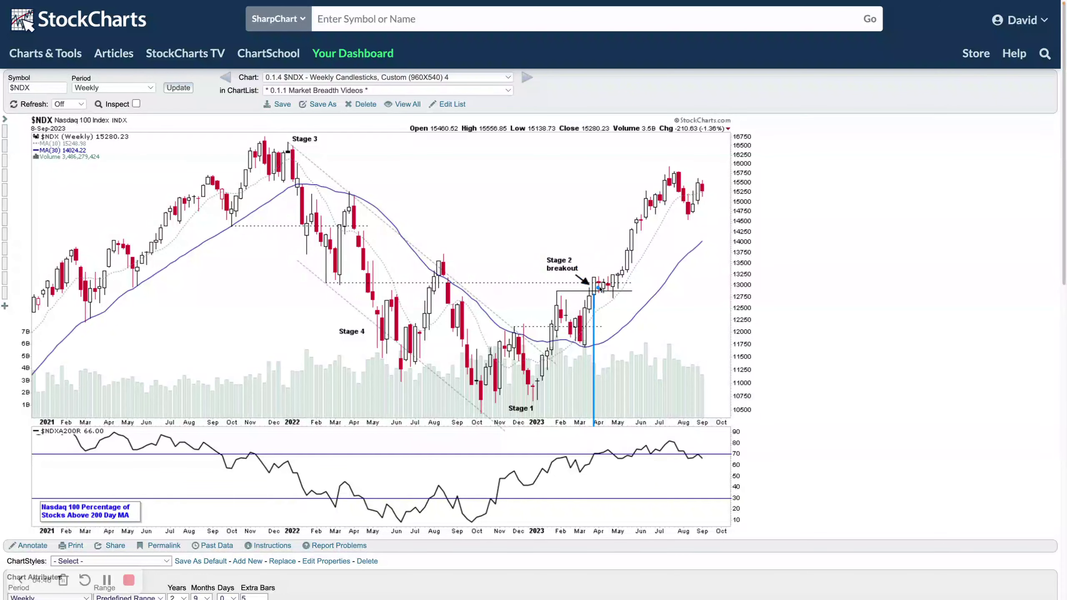
left_click_drag(670, 170, 688, 219)
left_click_drag(662, 177, 673, 161)
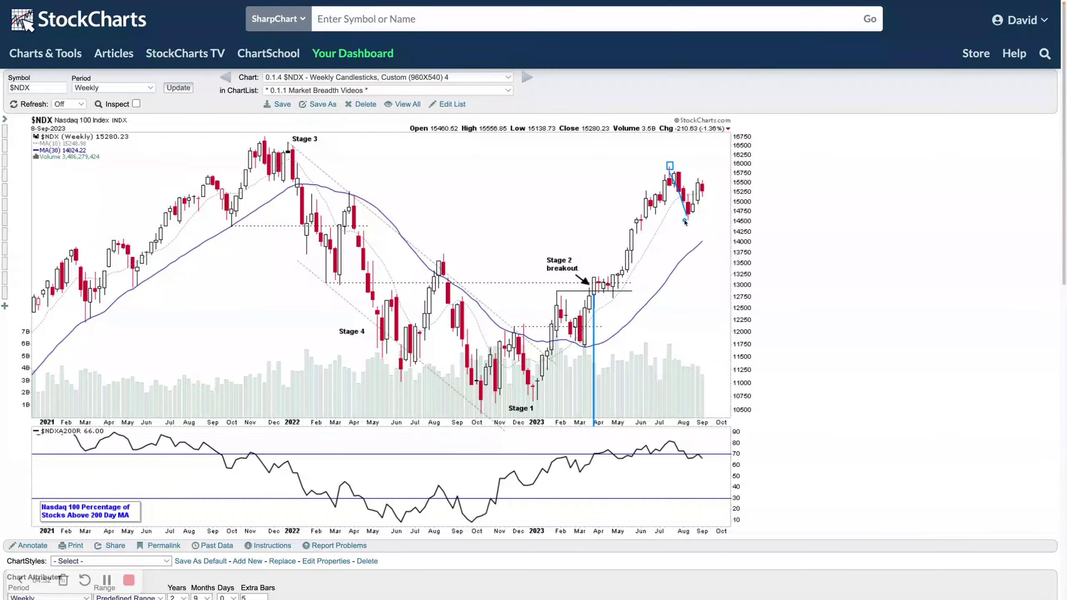
left_click(698, 178)
left_click_drag(668, 165, 753, 219)
left_click_drag(668, 193, 754, 196)
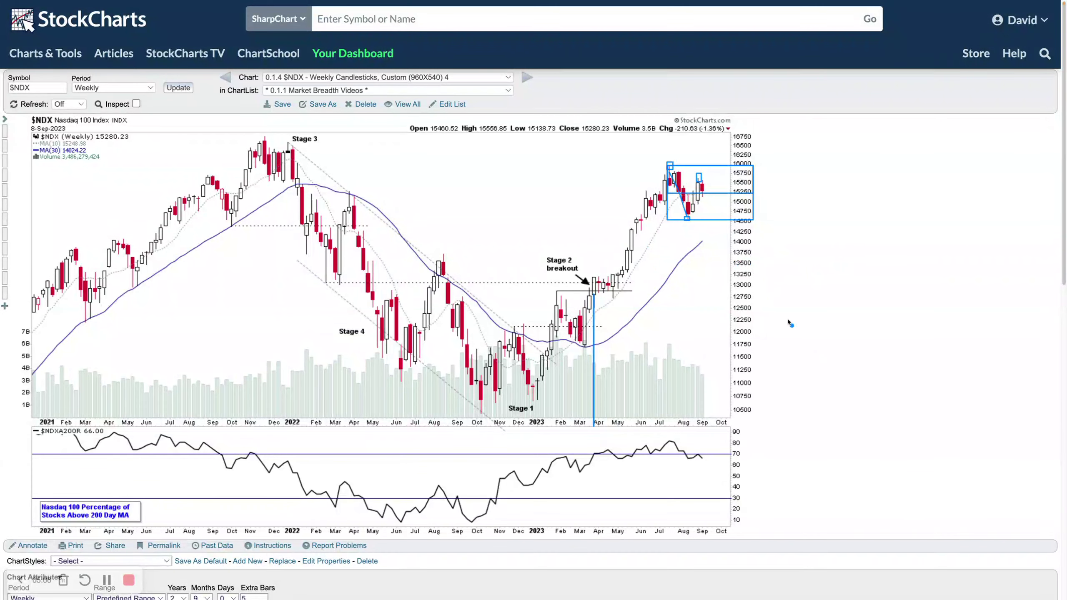
- Underline the $NDXA200R reading, clear the markings, and mark the indicator's decline from its July high and its current level
left_click_drag(59, 433, 110, 433)
key("Escape")
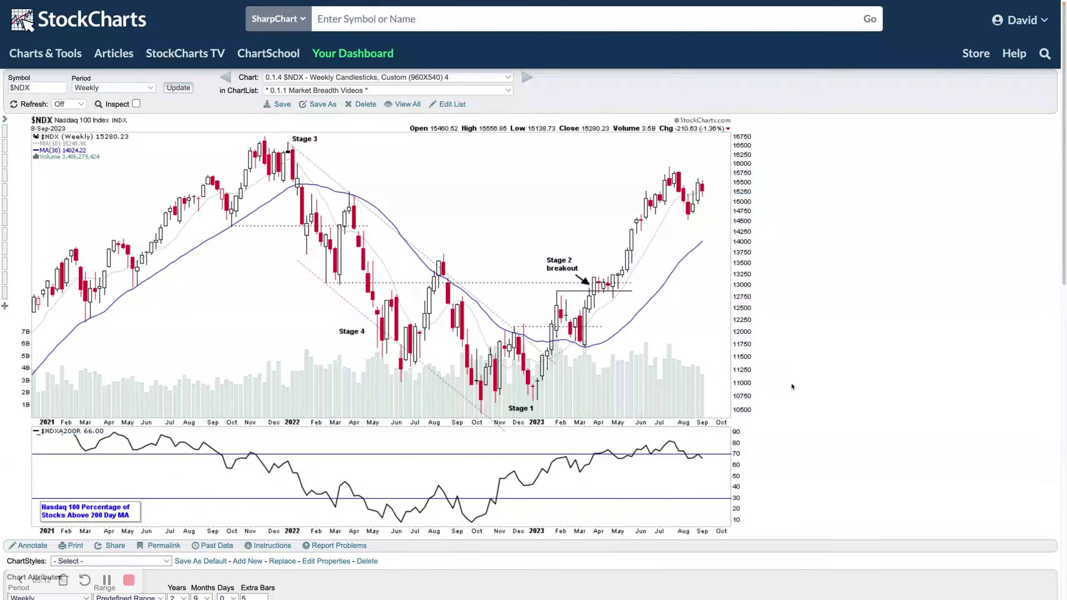
mouse_move(675, 441)
left_mouse_down()
mouse_move(709, 454)
mouse_move(694, 451)
mouse_move(696, 465)
mouse_move(710, 453)
left_mouse_up()
left_click_drag(700, 459, 708, 469)
left_click_drag(735, 465, 646, 466)
- Switch to the daily Nasdaq 100 chart and box the July high, August low, early September high and the range they form
key("ctrl+Tab")
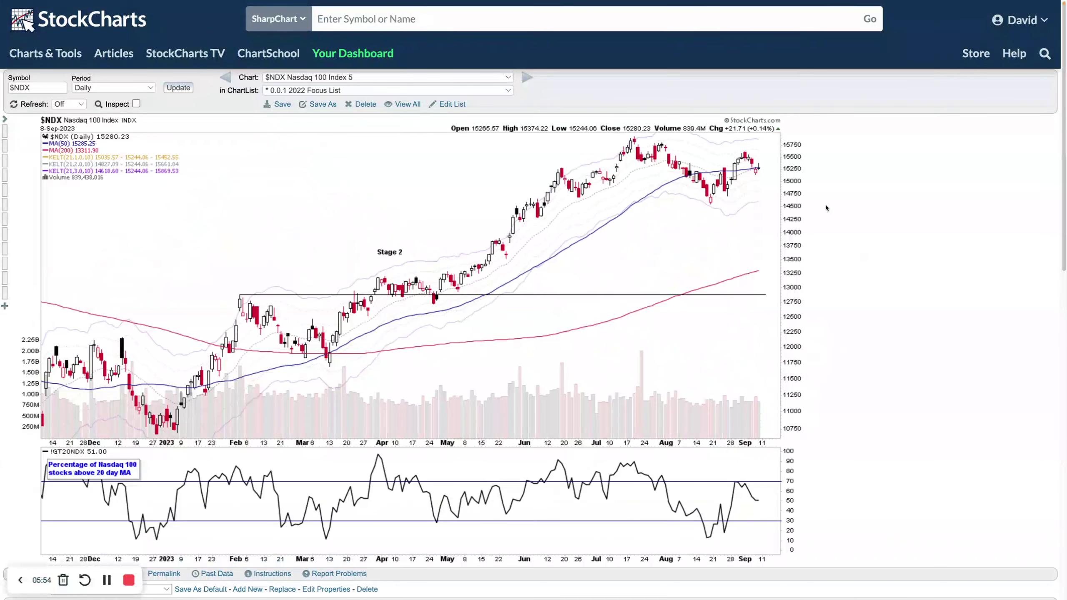
left_click_drag(630, 134, 642, 140)
left_click_drag(699, 200, 718, 207)
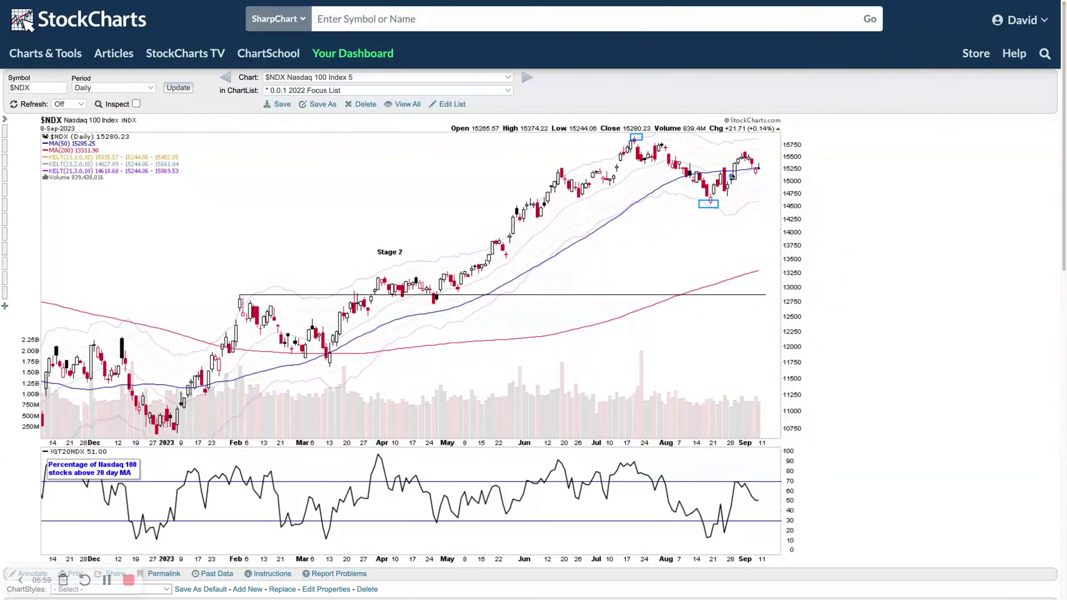
left_click_drag(738, 151, 753, 156)
mouse_move(632, 137)
left_mouse_down()
mouse_move(811, 192)
mouse_move(819, 204)
mouse_move(803, 197)
left_mouse_up()
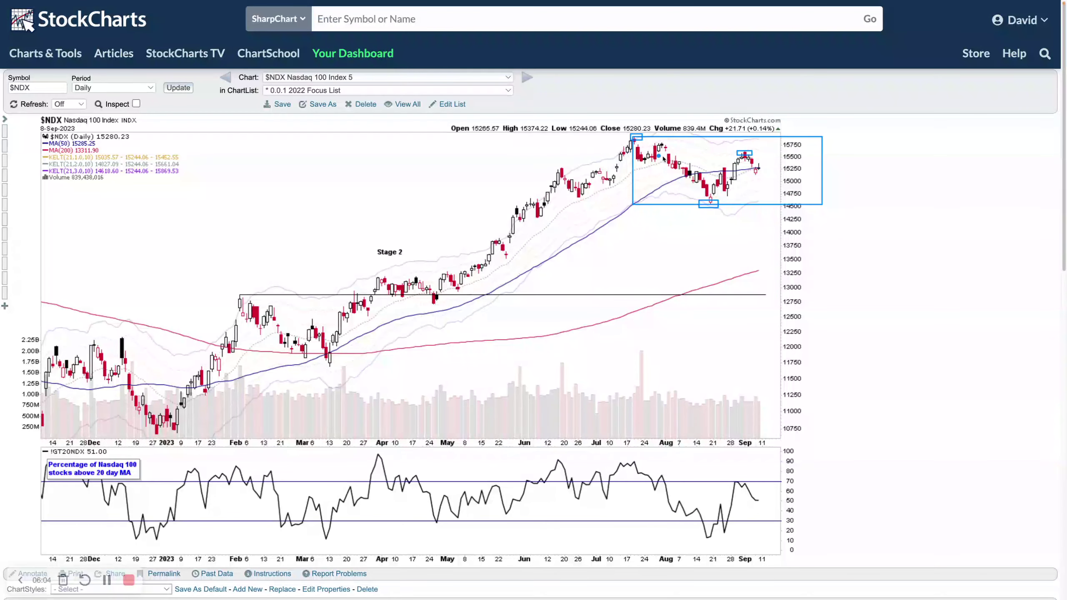
- Underline the !GT20NDX reading, mark the latest Nasdaq 100 candle, and draw a horizontal line at the indicator's current level
left_click_drag(83, 455, 122, 455)
left_click_drag(755, 164, 763, 172)
left_click_drag(791, 500, 731, 500)
left_click(63, 581)
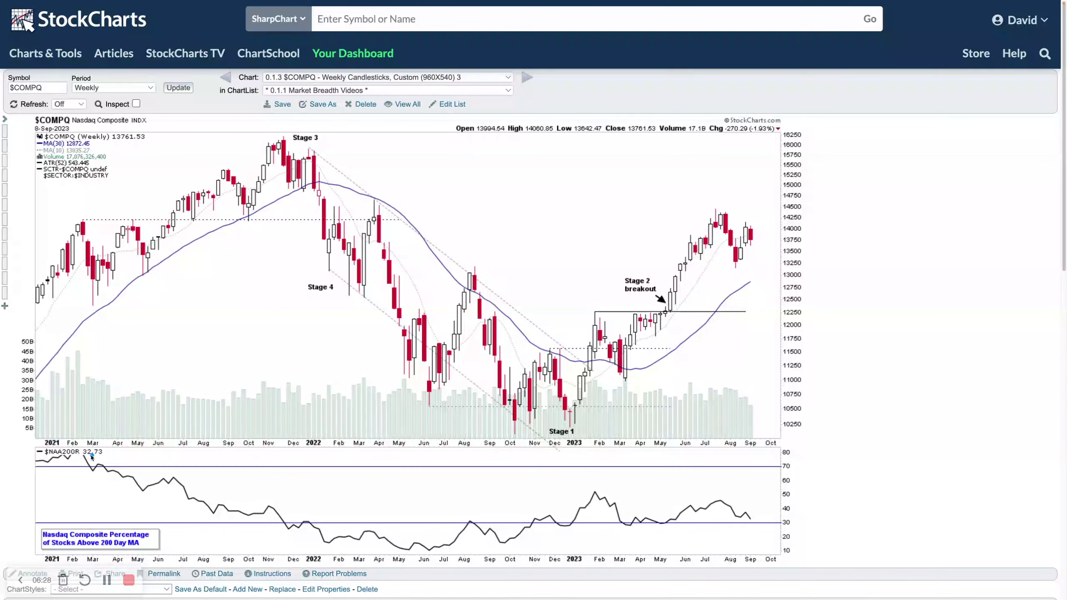
- On the weekly Nasdaq Composite chart, underline the $NAA200R reading, mark the rising MA and latest candles, and box the range since July
left_click_drag(81, 456, 103, 457)
left_click_drag(734, 292, 752, 279)
left_click_drag(735, 240, 755, 237)
mouse_move(714, 208)
left_mouse_down()
mouse_move(790, 282)
mouse_move(819, 278)
mouse_move(816, 269)
left_mouse_up()
- Switch to the weekly NYSE Composite chart, mark the pullback from the Stage 2 breakout attempt, and draw a line beneath the 30-week MA
key("Page_Up")
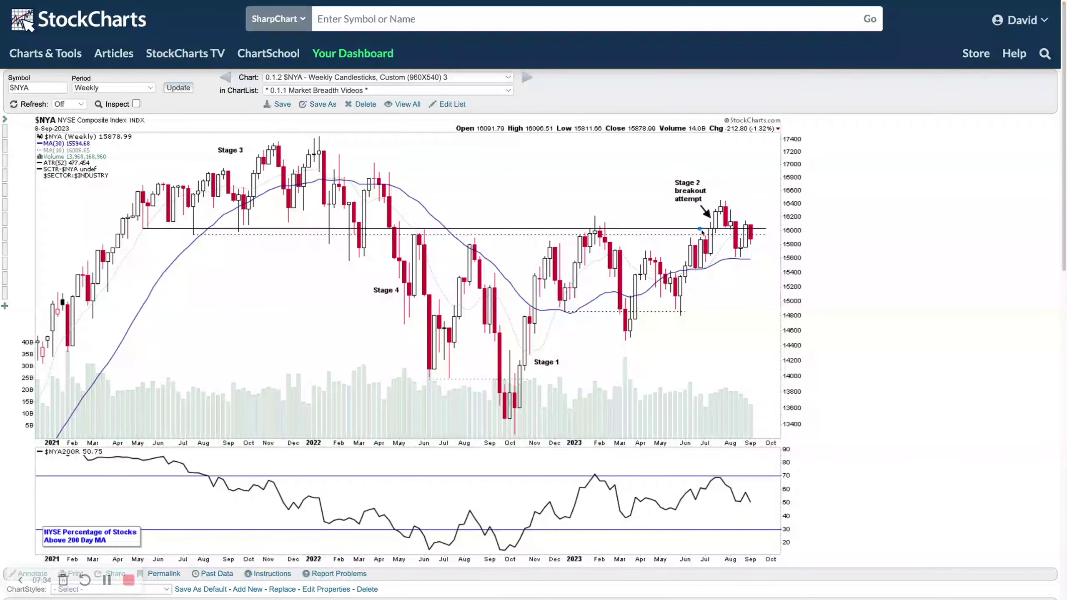
mouse_move(709, 229)
left_mouse_down()
mouse_move(733, 200)
mouse_move(740, 250)
left_mouse_up()
left_click_drag(716, 266, 765, 266)
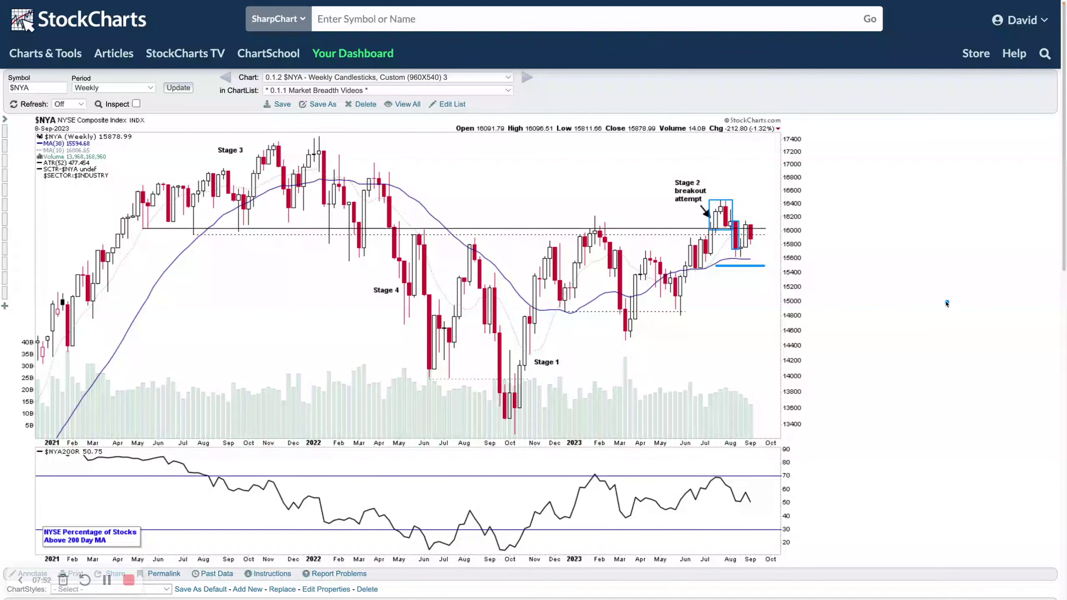
- Sketch a rising price path and a declining volume curve on the NYSE chart, and box the resistance zone around 16000 across the chart
left_click_drag(753, 234, 782, 200)
left_click_drag(733, 386, 761, 405)
left_click_drag(140, 224, 789, 238)
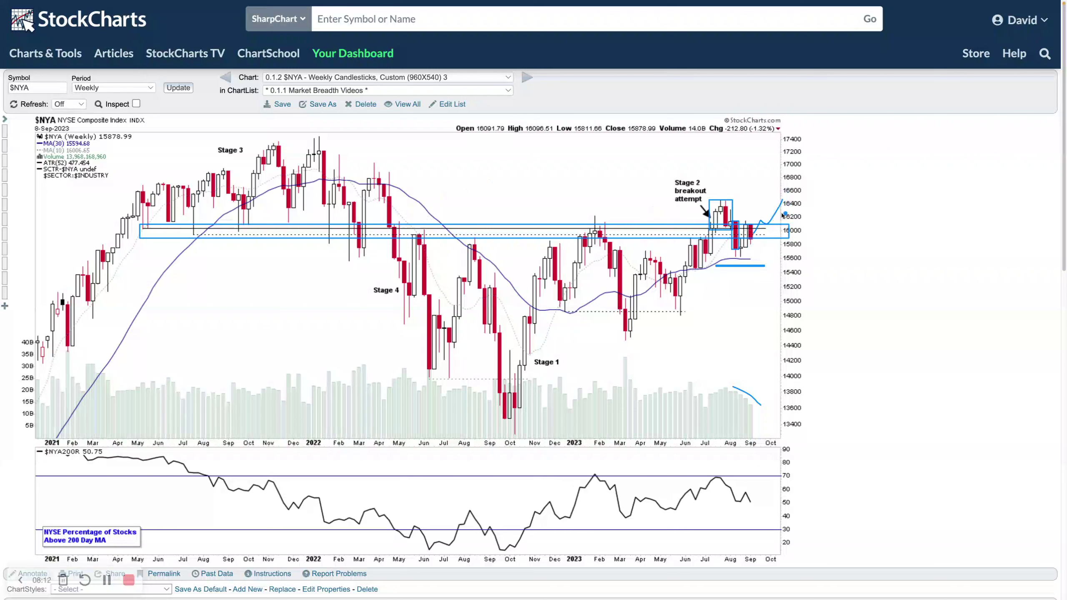
- Clear the markings from the NYSE chart and underline the $NYA200R reading
left_click(763, 283)
left_click_drag(801, 271, 804, 273)
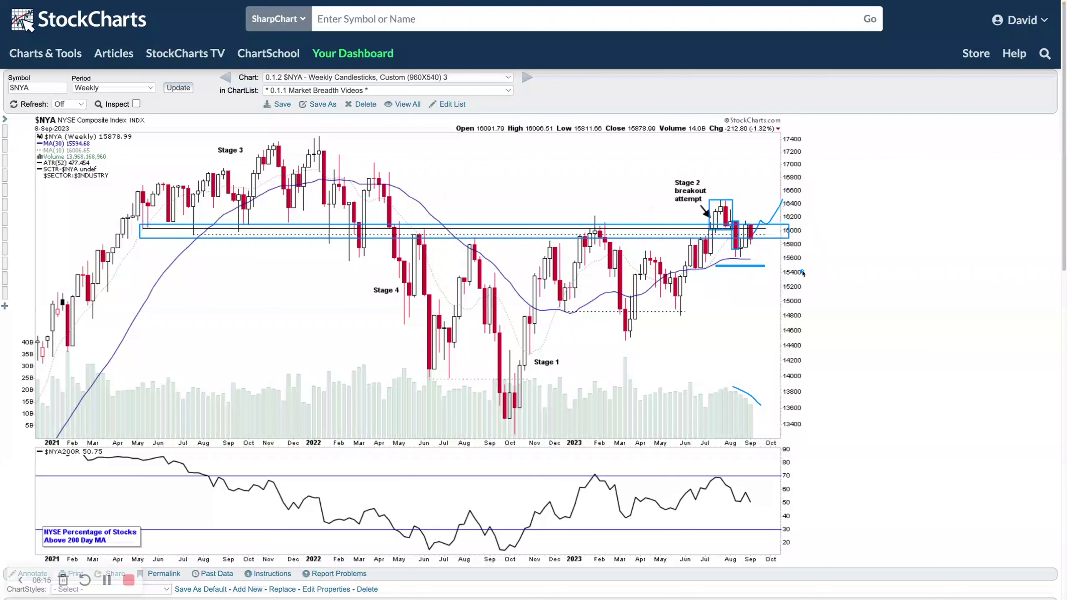
left_click(766, 206)
key("Escape")
left_click_drag(84, 458, 119, 458)
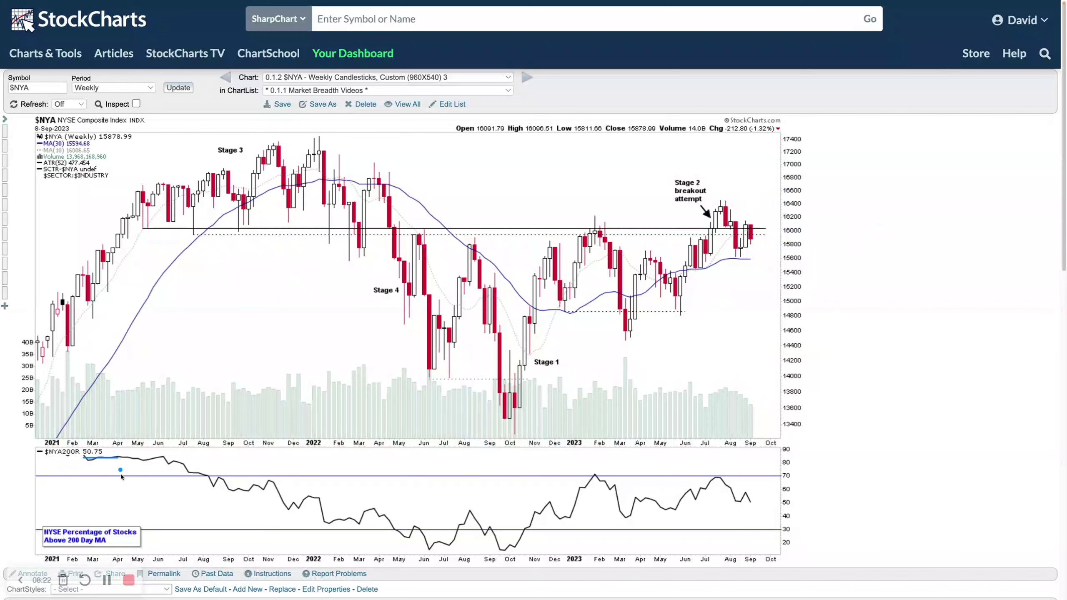
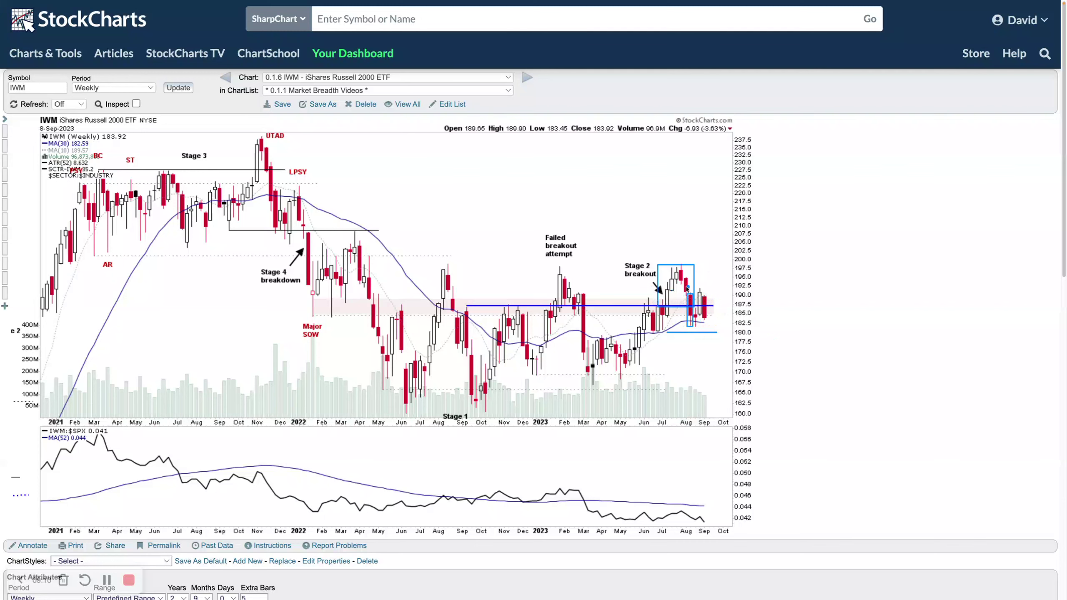
- On the weekly IWM chart, mark the recent high with an upward path, box the overhead zone across the 2022 and 2023 highs, and clear the markings
left_click_drag(697, 289, 732, 289)
left_click_drag(708, 302, 723, 274)
key("Escape")
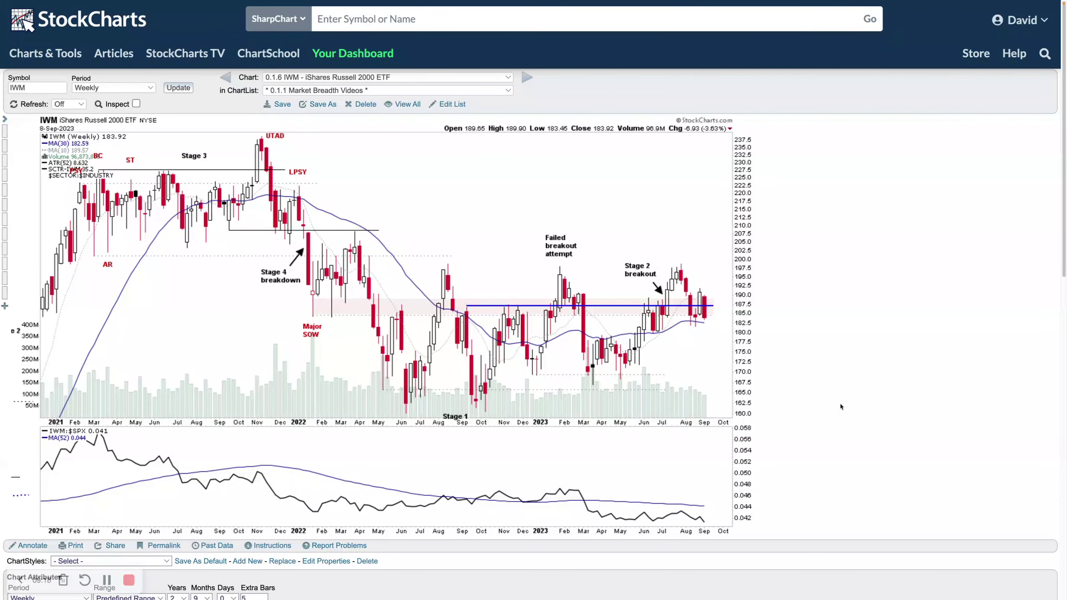
left_click_drag(434, 265, 755, 288)
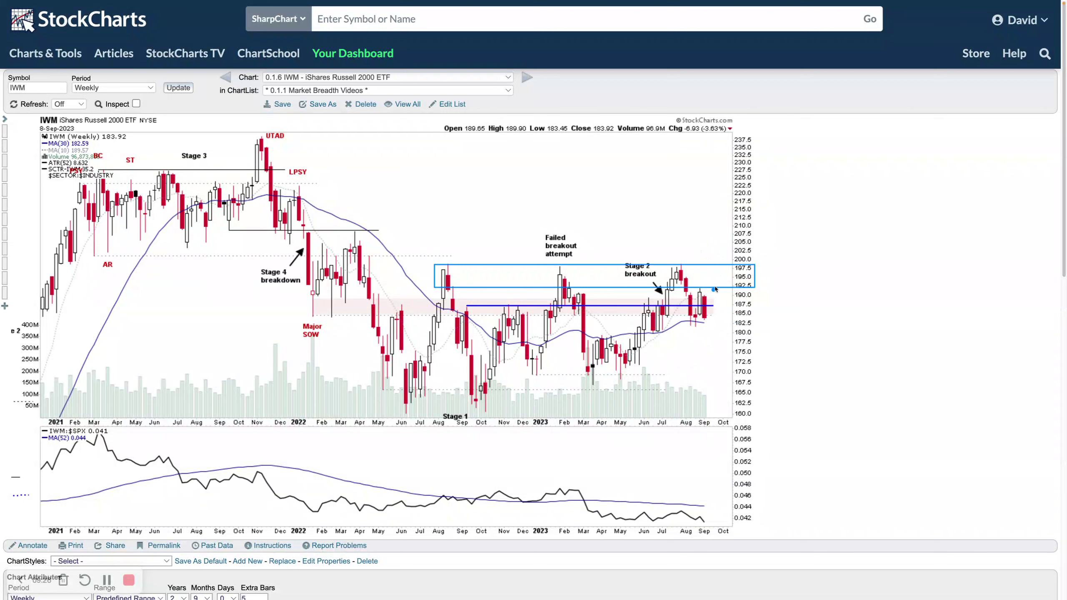
left_click_drag(714, 274, 731, 244)
key("Escape")
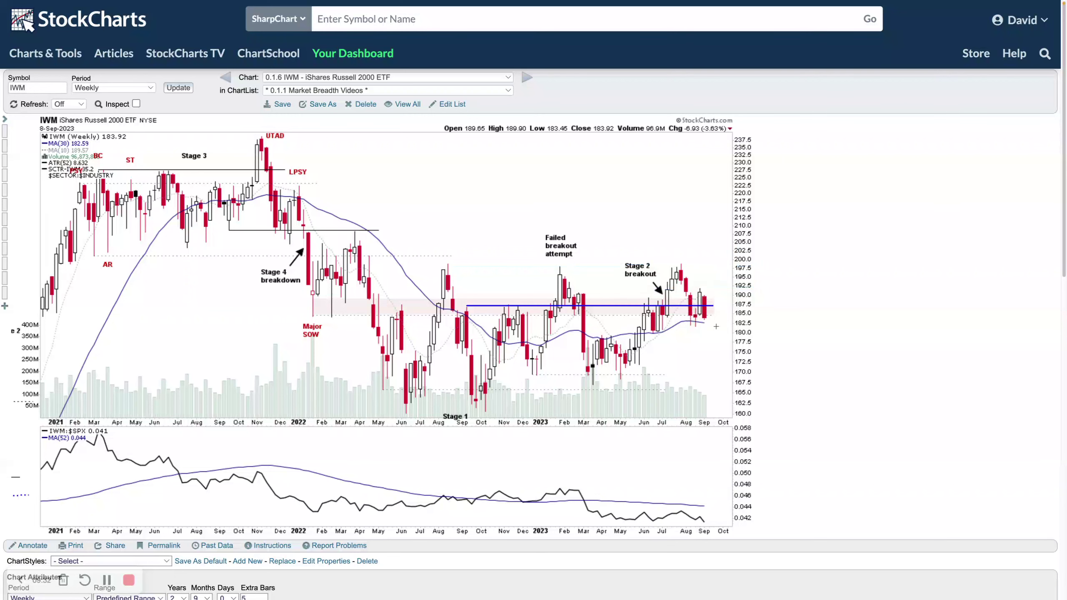
- Underline IWM's August lows and box its weak relative strength since March, the March drop's price range and the July breakout highs
left_click_drag(685, 327, 715, 327)
left_click_drag(584, 499, 717, 538)
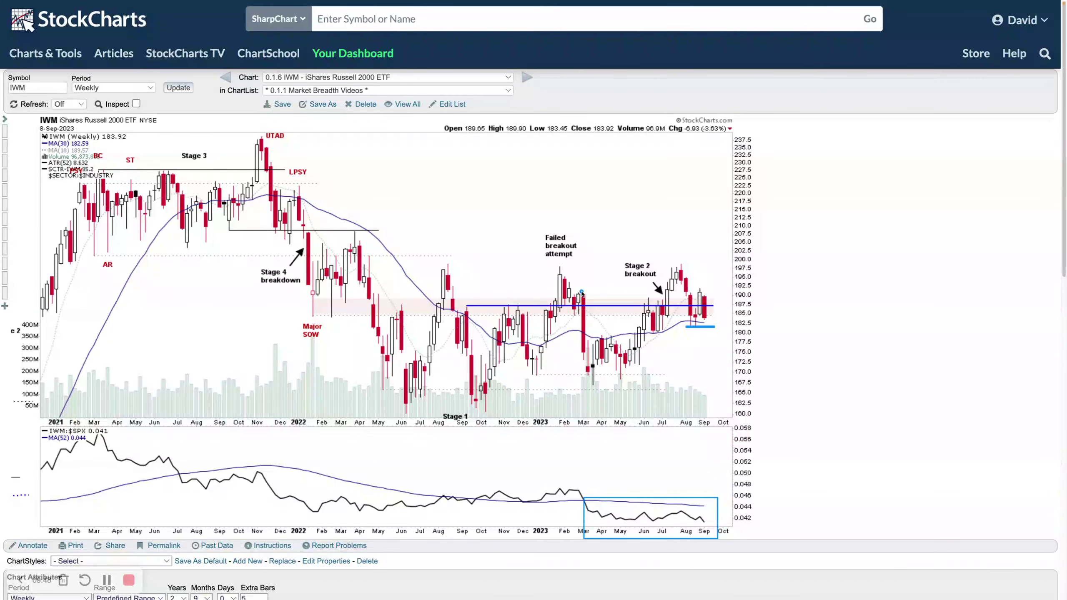
left_click_drag(582, 295, 587, 354)
left_click_drag(581, 293, 720, 353)
left_click_drag(666, 293, 692, 265)
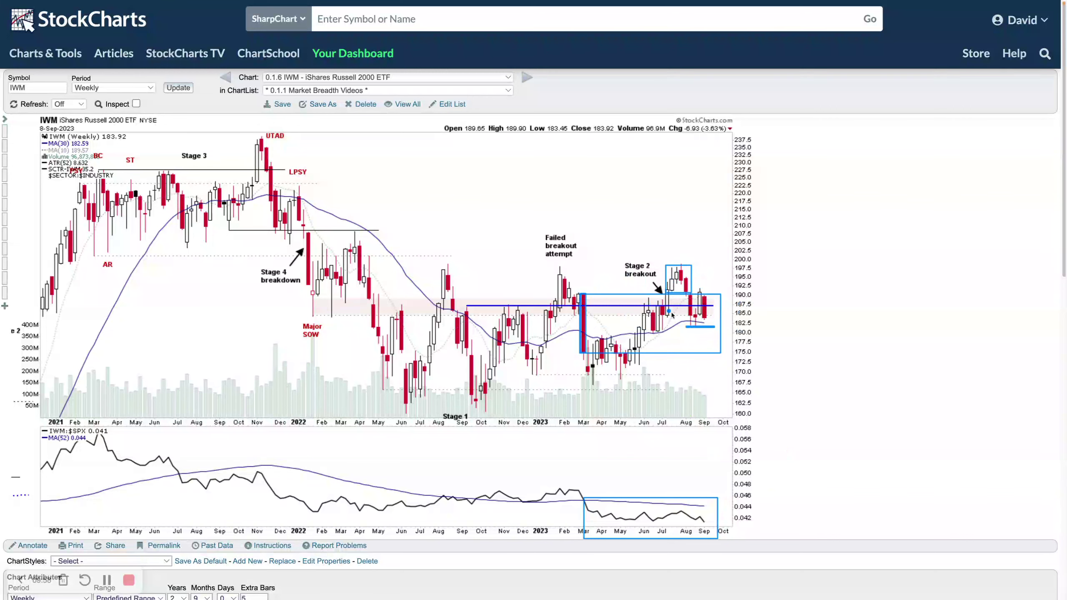